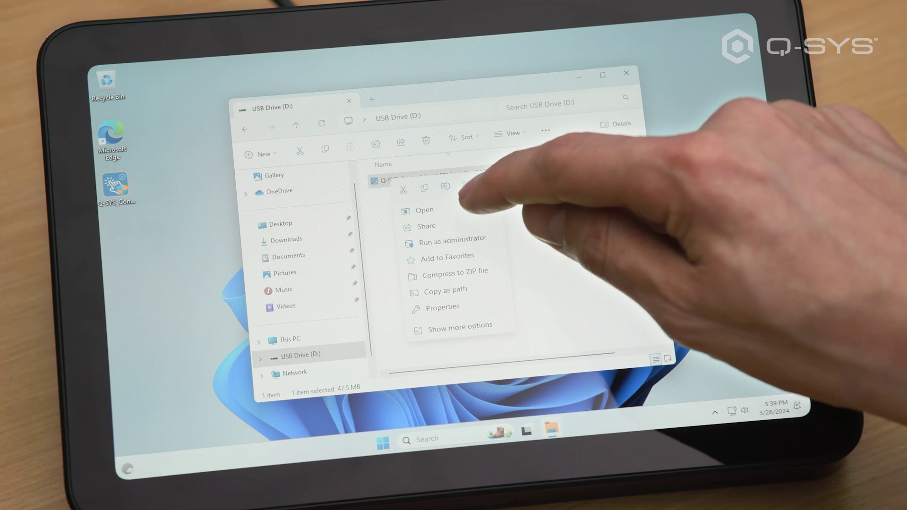
- Run the USB installer as administrator, then restart the Teams Rooms console
{"action": "left_click", "coordinate": [425, 210]}
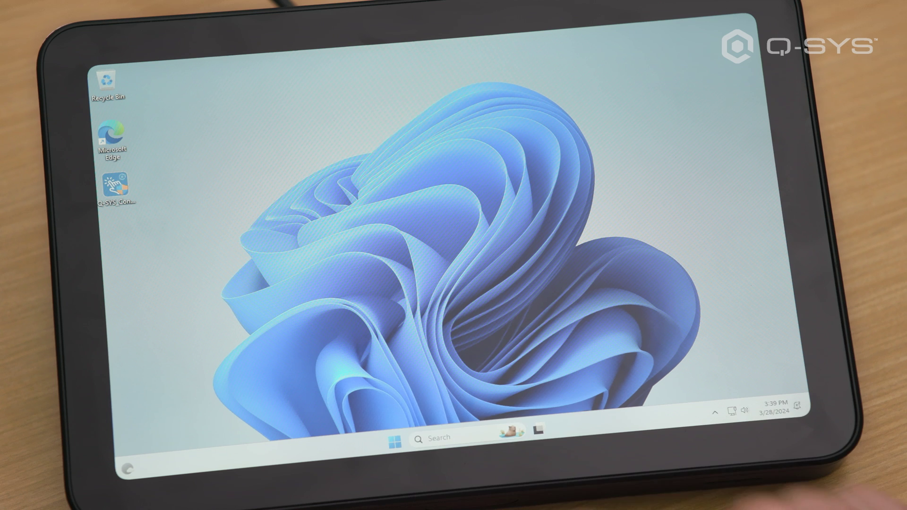
{"action": "left_click", "coordinate": [395, 443]}
{"action": "left_click", "coordinate": [596, 386]}
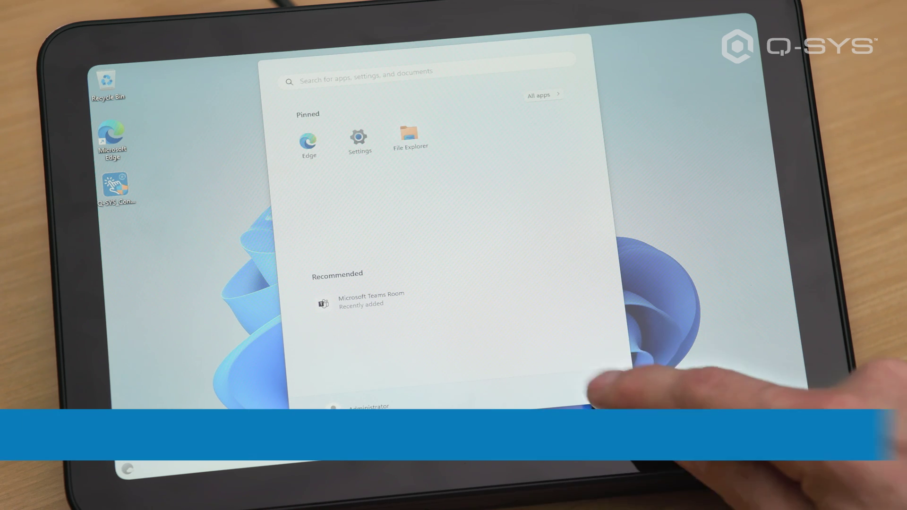
{"action": "left_click", "coordinate": [561, 398]}
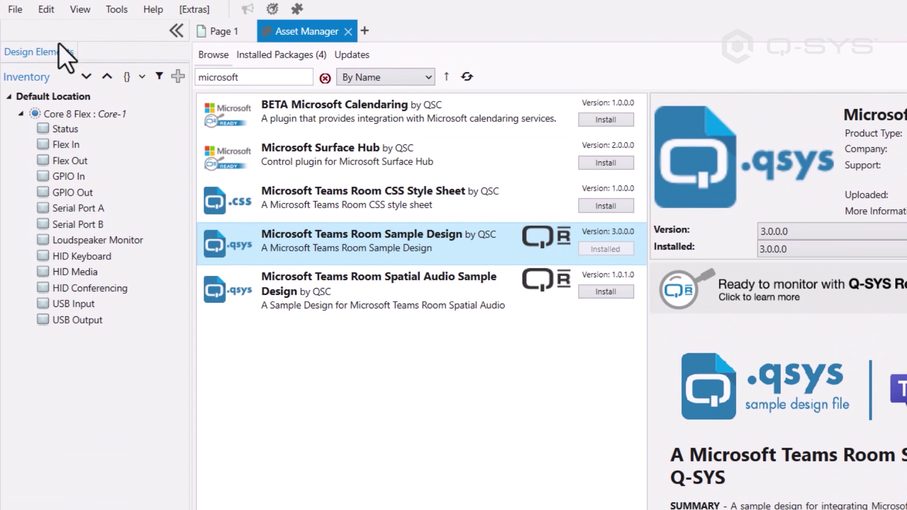
- Open the sample design 'teams sample design v3.0.0.0 sennheiser tcc2 core nano'
{"action": "left_click", "coordinate": [15, 30]}
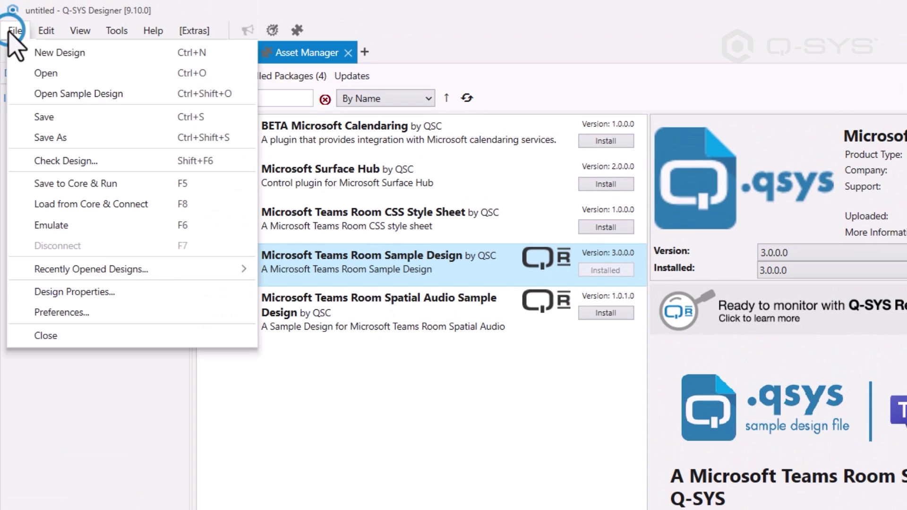
{"action": "left_click", "coordinate": [169, 100]}
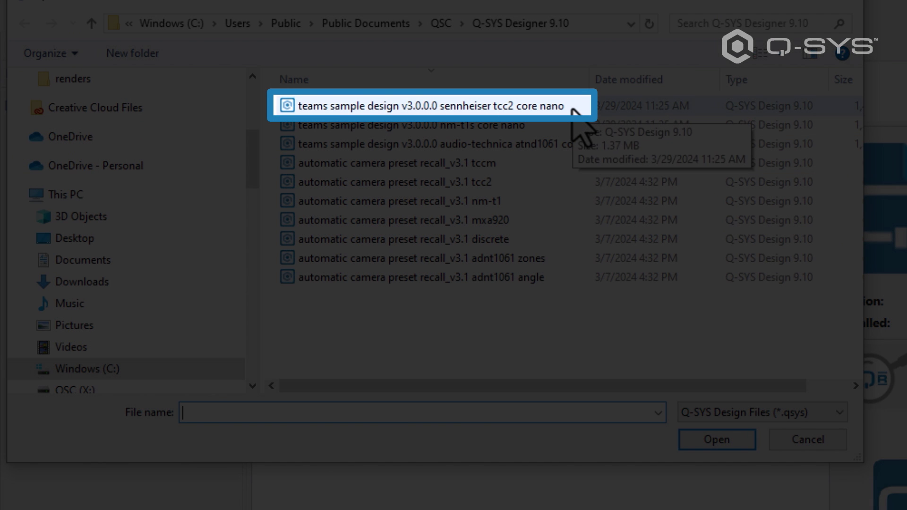
{"action": "left_click", "coordinate": [571, 108]}
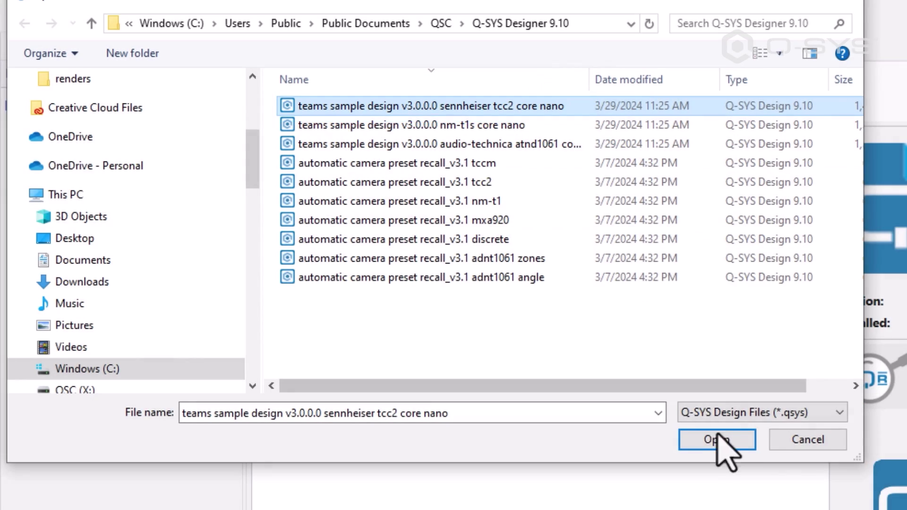
{"action": "left_click", "coordinate": [724, 441]}
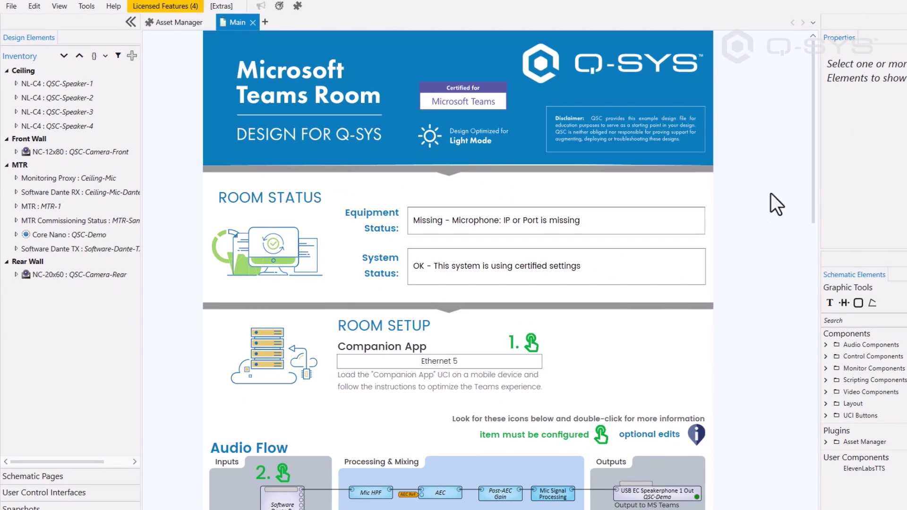
{"action": "left_click_drag", "start_coordinate": [813, 168], "coordinate": [803, 221]}
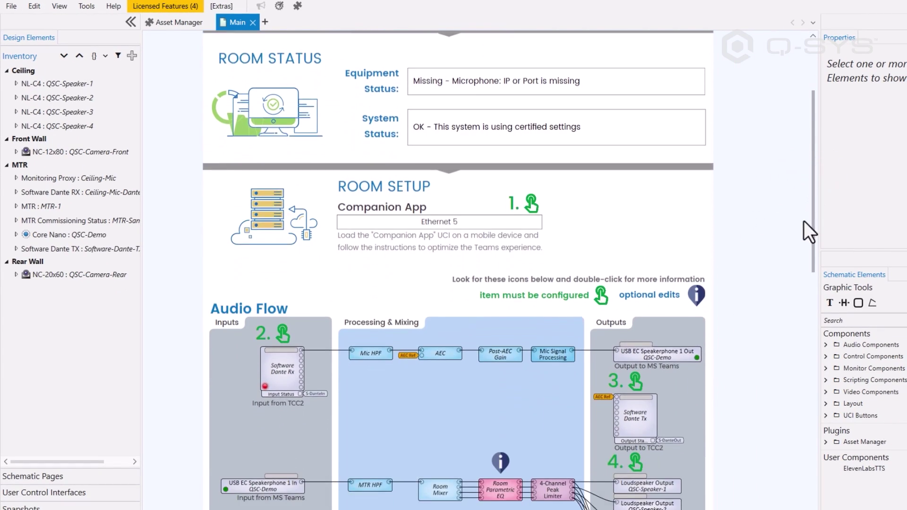
{"action": "mouse_move", "coordinate": [804, 221]}
{"action": "left_mouse_down"}
{"action": "mouse_move", "coordinate": [793, 298]}
{"action": "mouse_move", "coordinate": [795, 156]}
{"action": "left_mouse_up"}
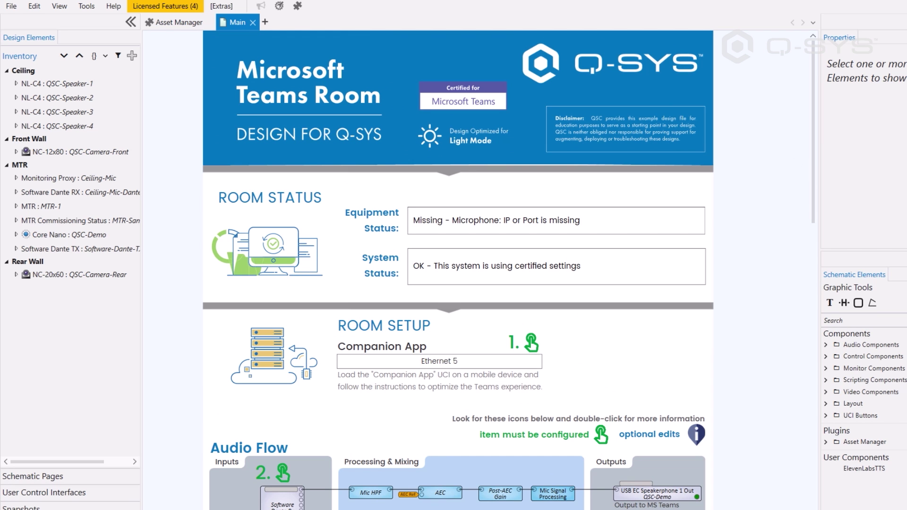
- Rename the Inventory devices, starting with the first ceiling speaker, then Save to Core & Run
{"action": "left_click", "coordinate": [104, 83]}
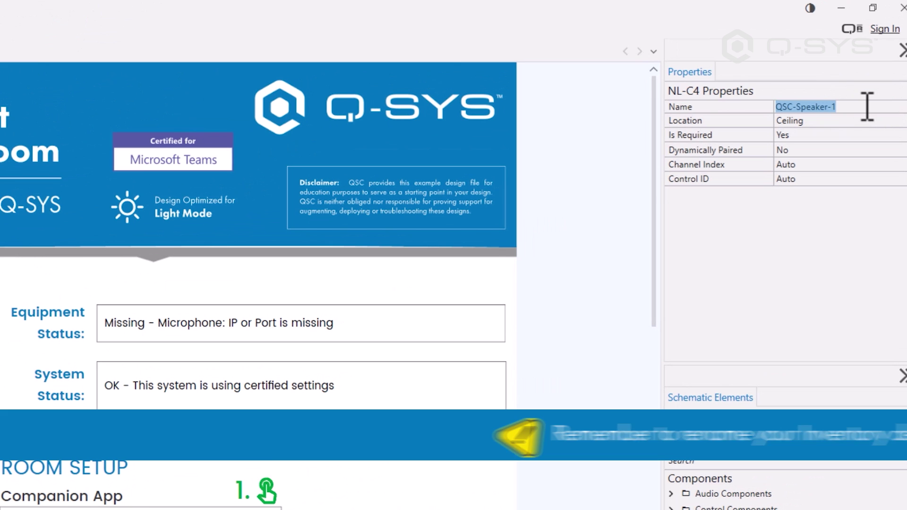
{"action": "type", "text": "NL-BR-B"}
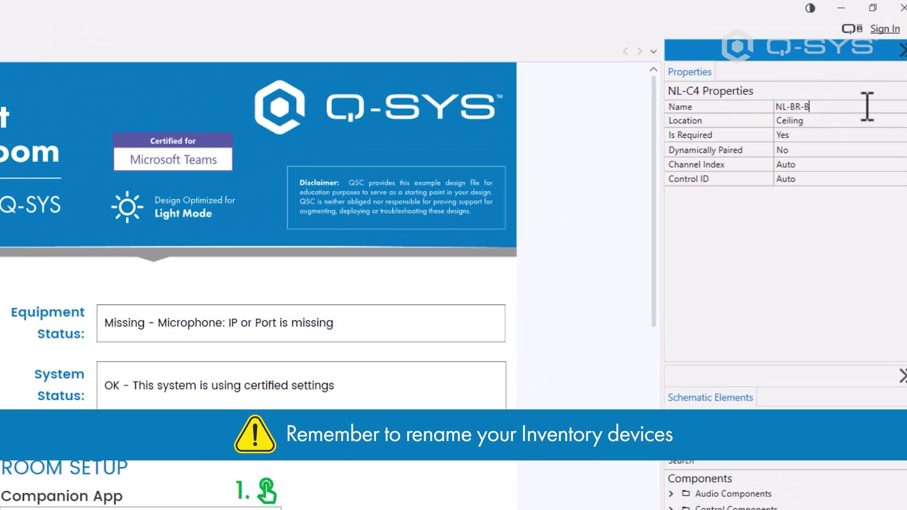
{"action": "type", "text": "ack-Le"}
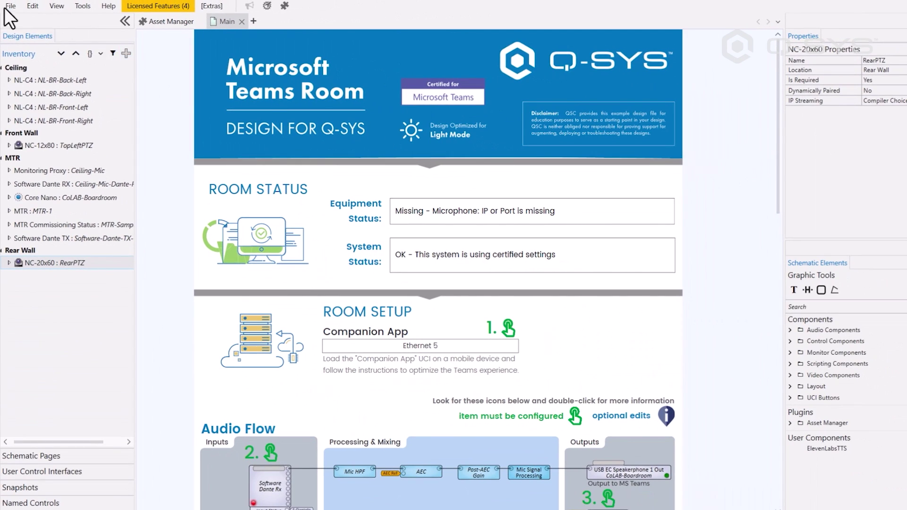
{"action": "left_click", "coordinate": [11, 8]}
{"action": "left_click", "coordinate": [114, 114]}
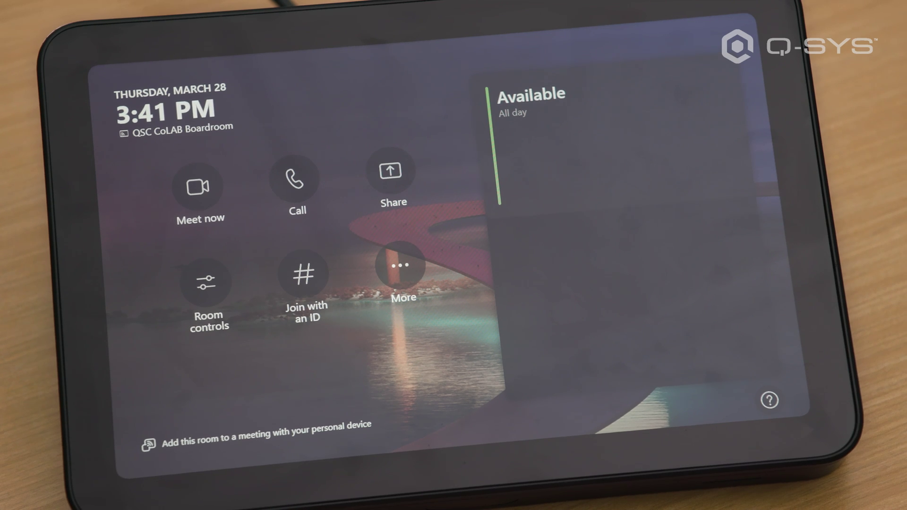
- Set Microphone for Conferencing to Echo Cancelling Speakerphone (CoLAB-Boardroom) in Peripherals and save
{"action": "left_click", "coordinate": [400, 267]}
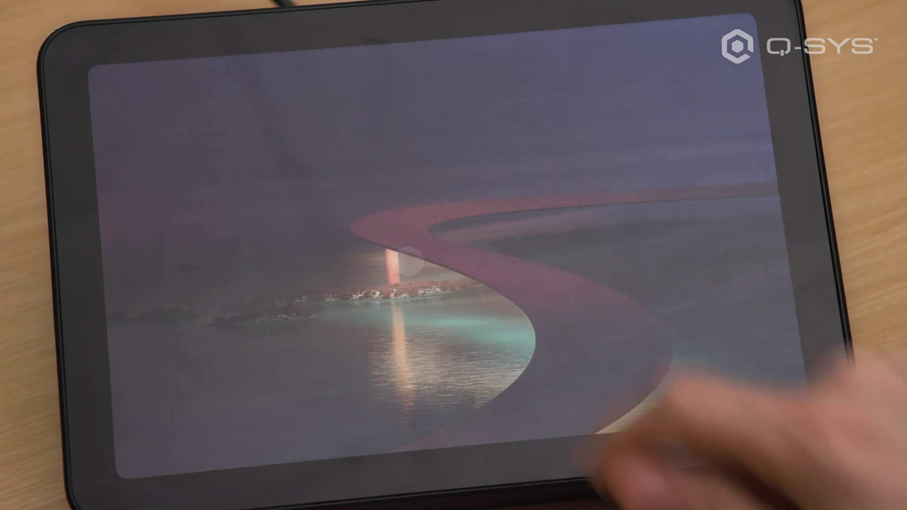
{"action": "left_click", "coordinate": [601, 254]}
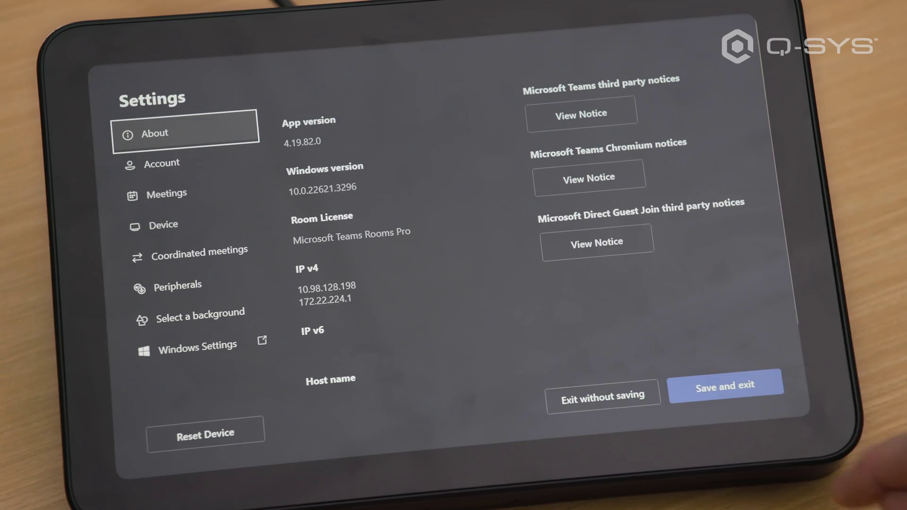
{"action": "left_click", "coordinate": [177, 285]}
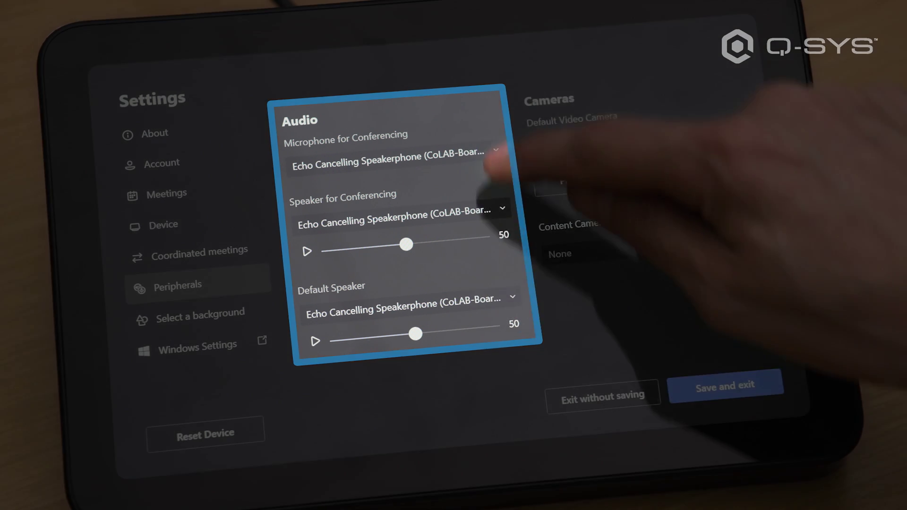
{"action": "left_click", "coordinate": [489, 150]}
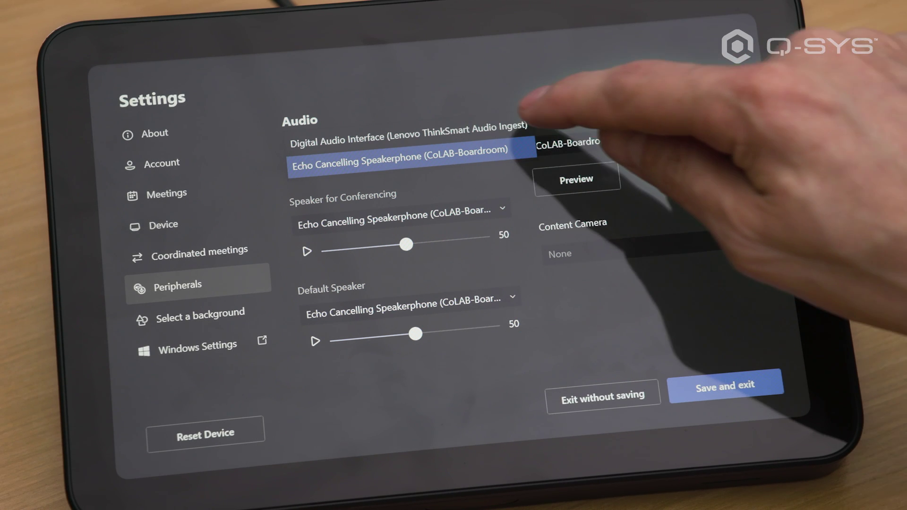
{"action": "left_click", "coordinate": [514, 150]}
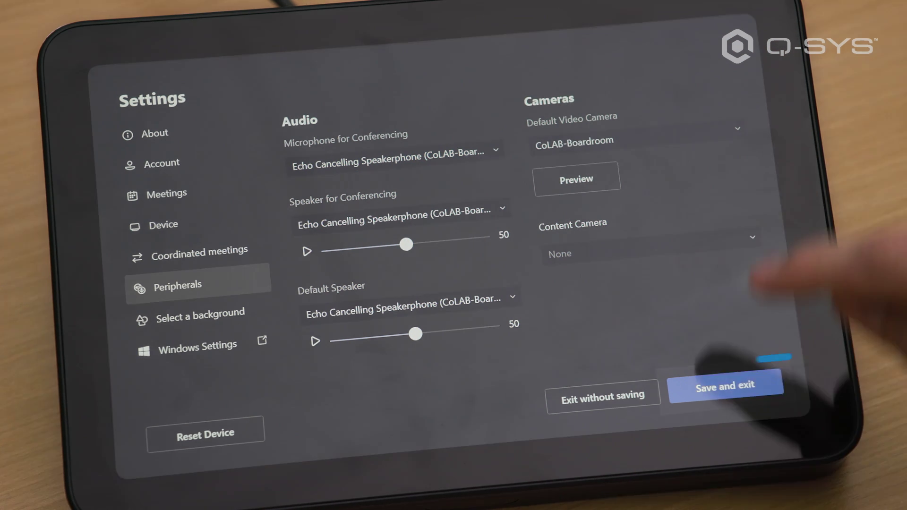
{"action": "left_click", "coordinate": [725, 385]}
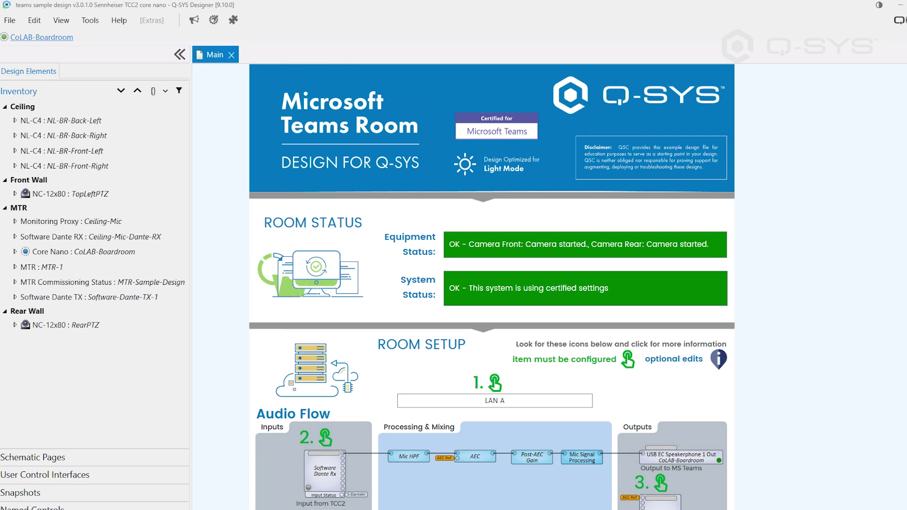
{"action": "scroll", "coordinate": [492, 283], "scroll_direction": "down", "scroll_amount": 3}
{"action": "scroll", "coordinate": [493, 283], "scroll_direction": "down", "scroll_amount": 1}
{"action": "scroll", "coordinate": [492, 284], "scroll_direction": "down", "scroll_amount": 1}
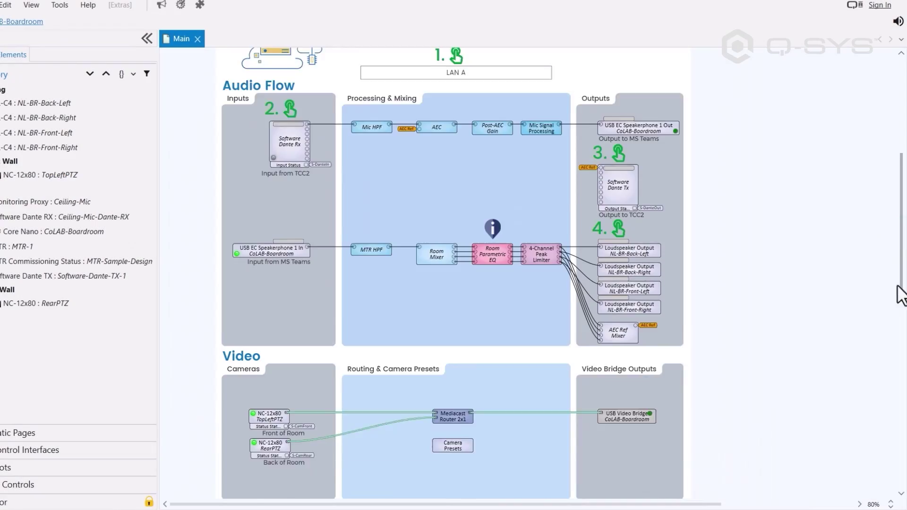
{"action": "scroll", "coordinate": [899, 291], "scroll_direction": "down", "scroll_amount": 5}
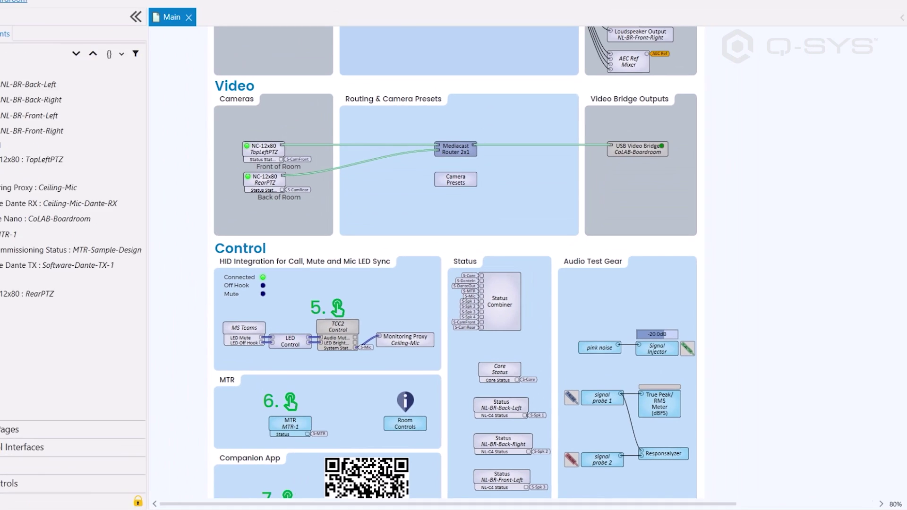
{"action": "left_click_drag", "start_coordinate": [899, 334], "coordinate": [904, 234]}
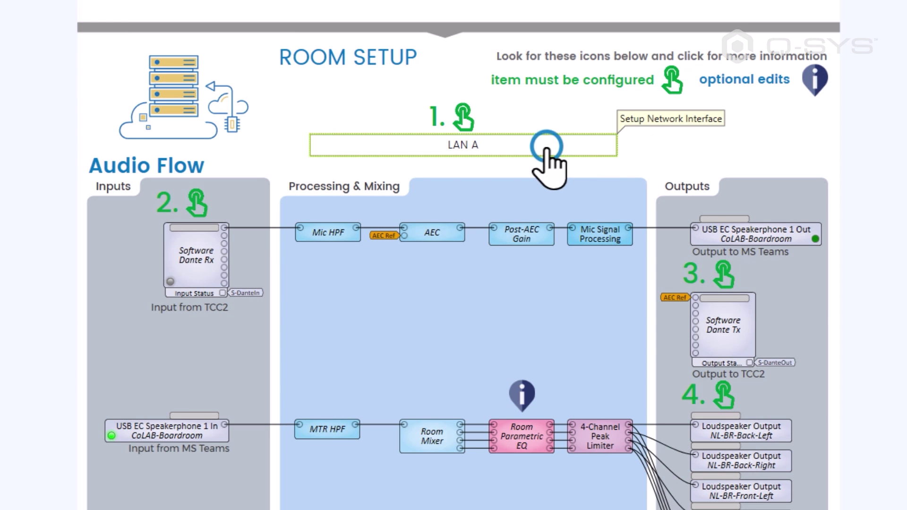
- Keep LAN A as the network interface and review the TCC2 Dante receive settings
{"action": "left_click", "coordinate": [546, 147]}
{"action": "left_click", "coordinate": [535, 209]}
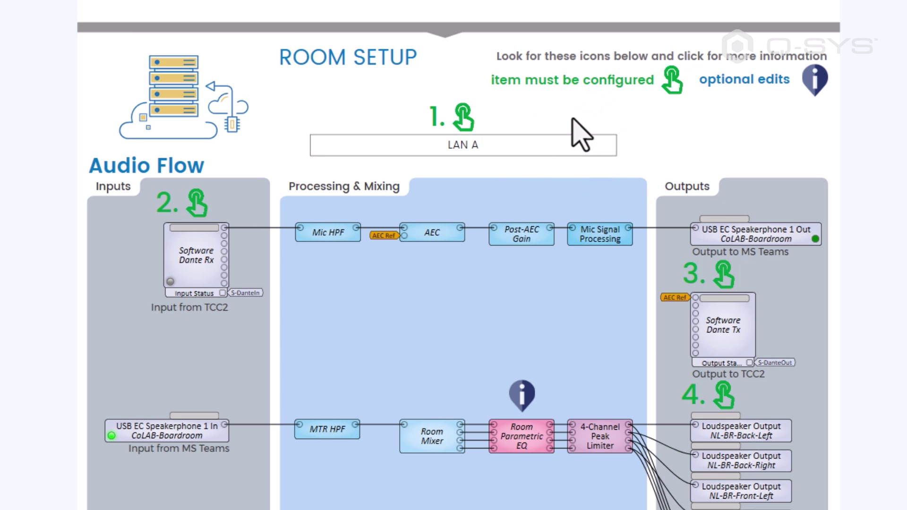
{"action": "left_click", "coordinate": [195, 206]}
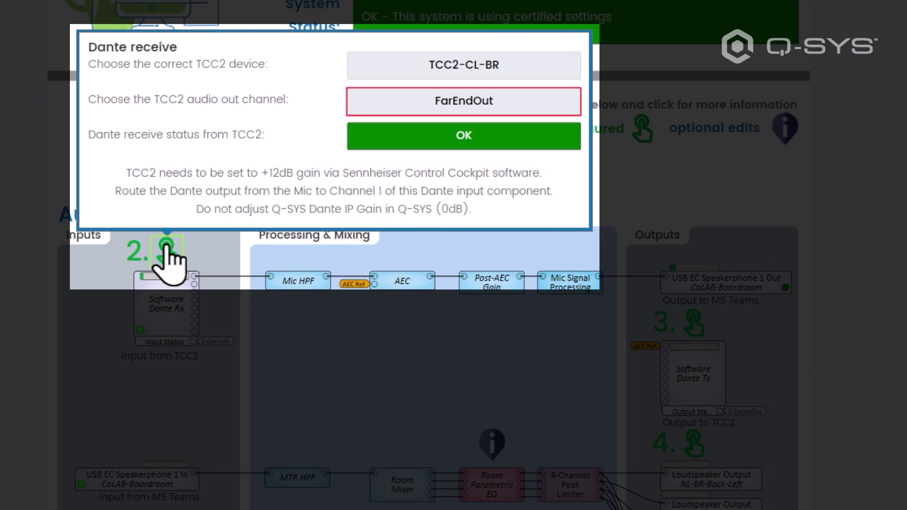
{"action": "left_click", "coordinate": [170, 261]}
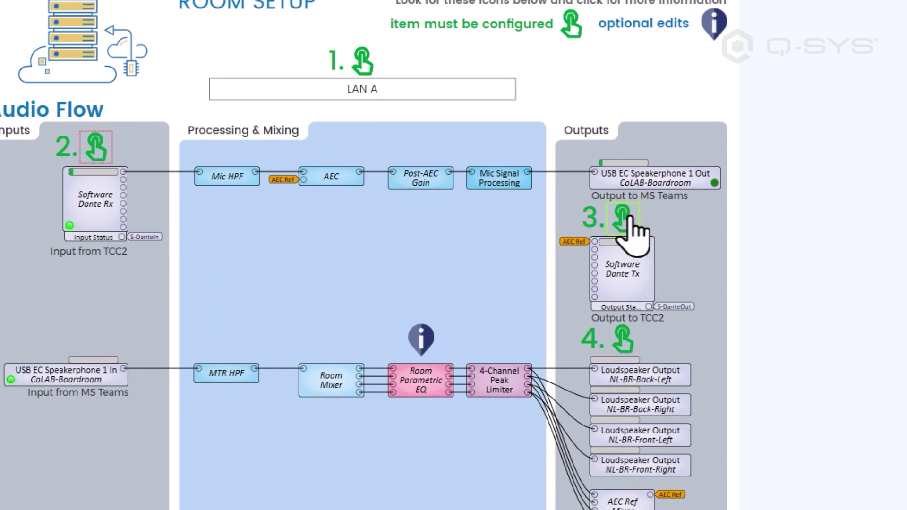
- Name the Dante transmit mic reference 'Boardroom Reference' and show the loudspeaker output instructions
{"action": "left_click", "coordinate": [626, 217]}
{"action": "left_click", "coordinate": [769, 117]}
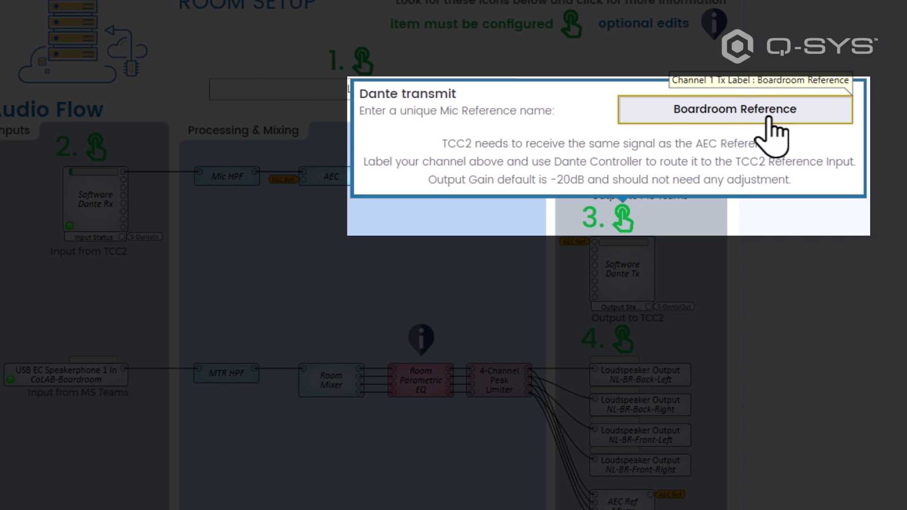
{"action": "left_click", "coordinate": [625, 215]}
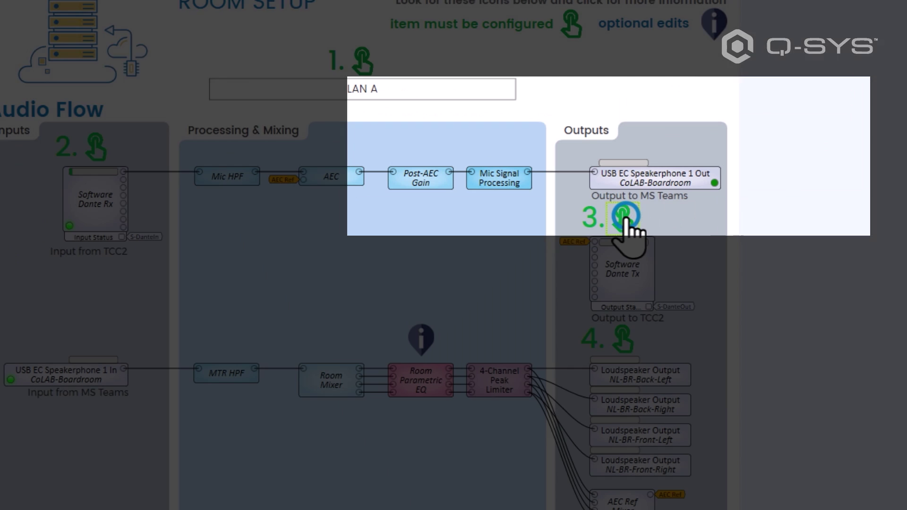
{"action": "left_click", "coordinate": [625, 336]}
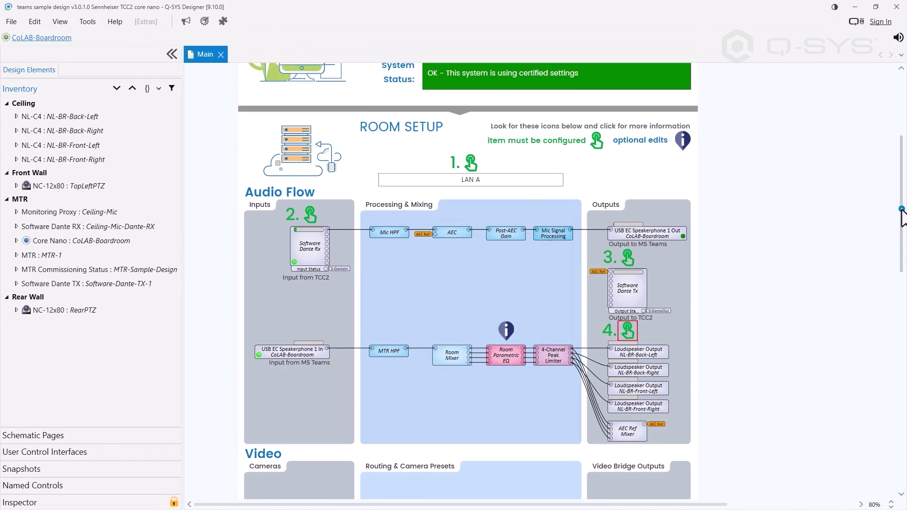
{"action": "scroll", "coordinate": [899, 252], "scroll_direction": "down", "scroll_amount": 5}
{"action": "scroll", "coordinate": [883, 303], "scroll_direction": "down", "scroll_amount": 2}
{"action": "scroll", "coordinate": [878, 325], "scroll_direction": "down", "scroll_amount": 2}
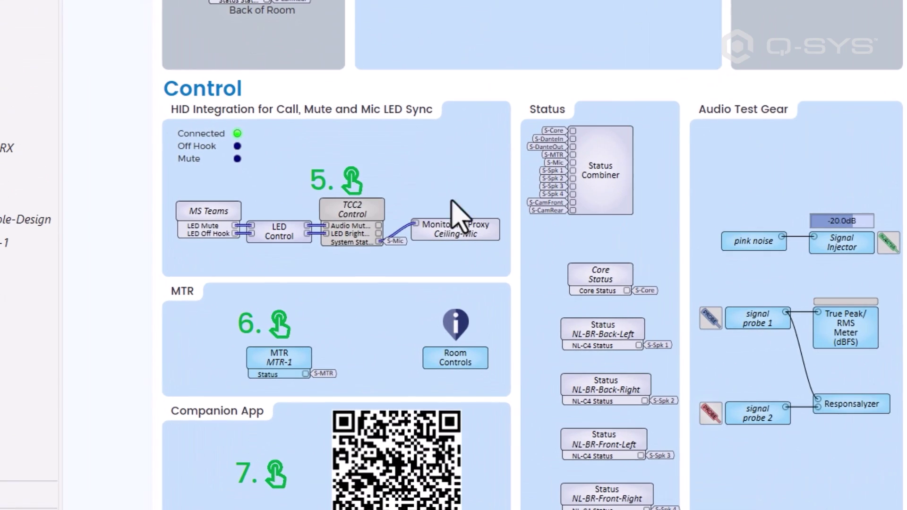
- Set the TCC2 microphone control IP address to 10.98.128.1
{"action": "left_click", "coordinate": [353, 206]}
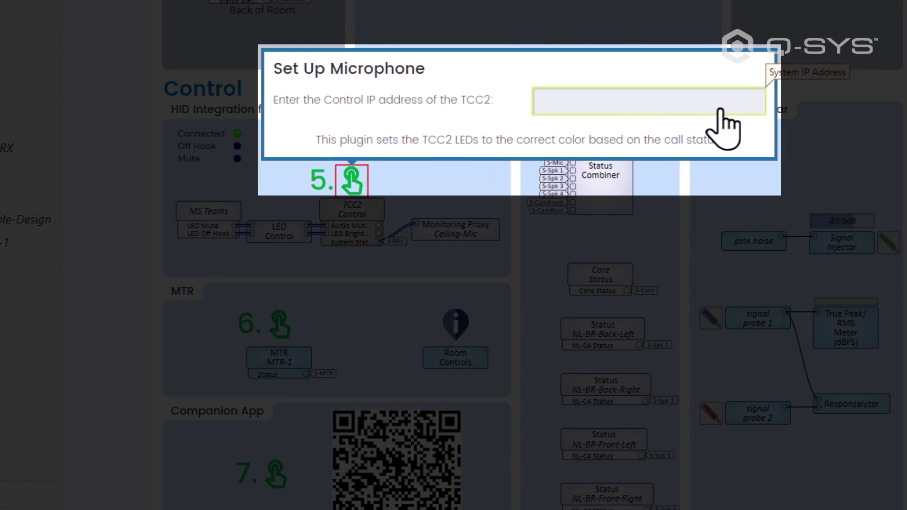
{"action": "left_click", "coordinate": [720, 110]}
{"action": "type", "text": "10.98.128.131"}
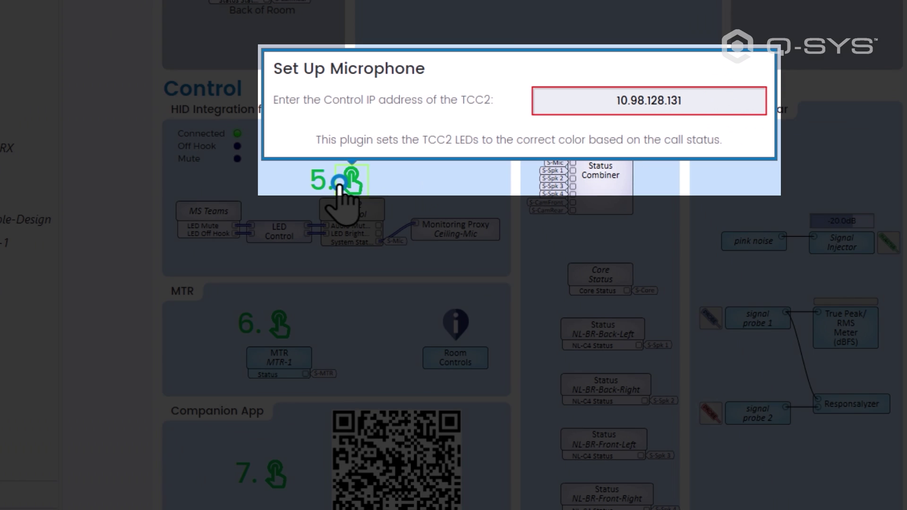
{"action": "left_click", "coordinate": [345, 204]}
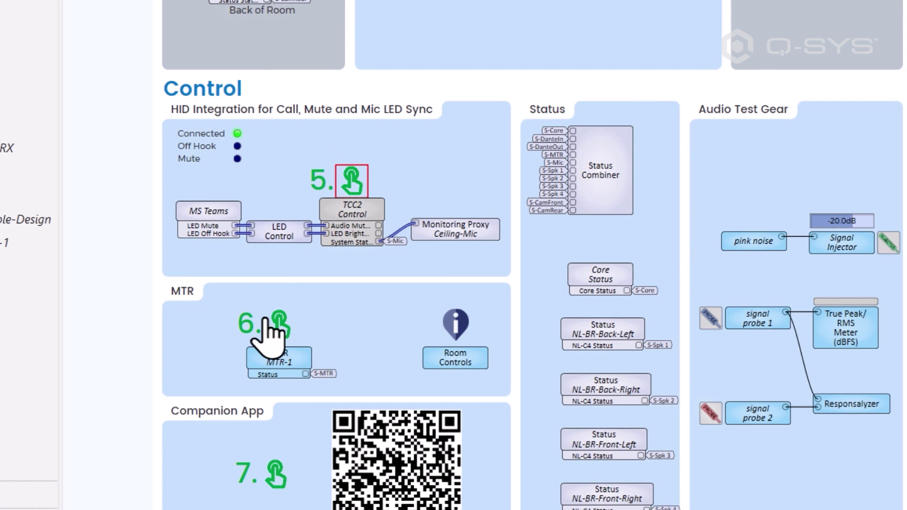
- Set the MTR compute IP to 10.98.128.198 and choose Room Controls - Sample as UCI
{"action": "left_click", "coordinate": [271, 328]}
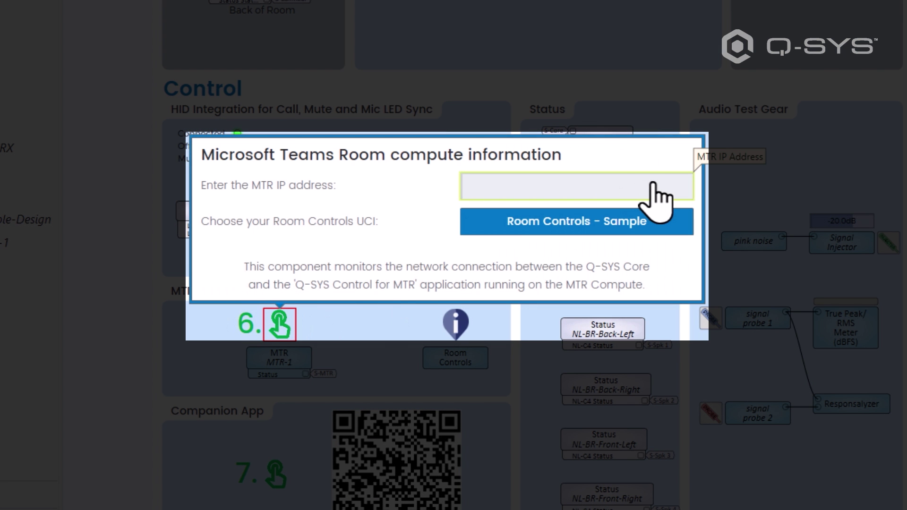
{"action": "left_click", "coordinate": [656, 197]}
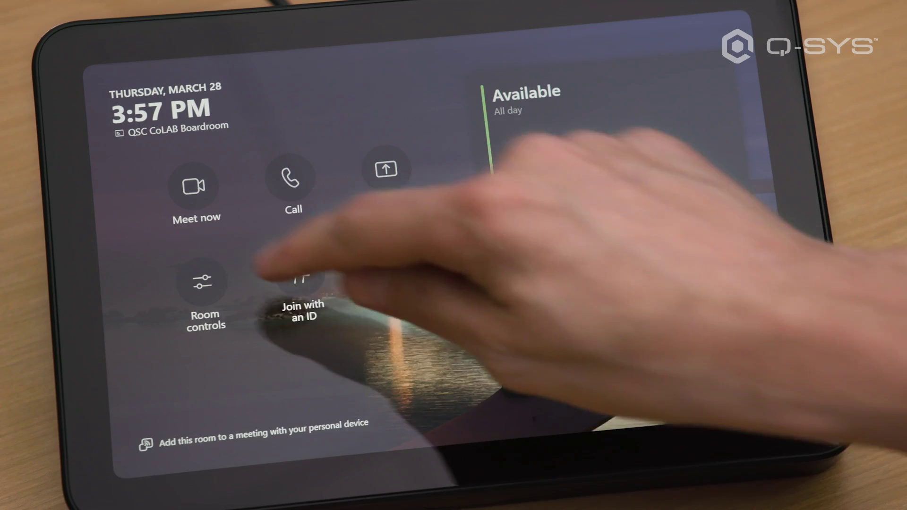
{"action": "left_click", "coordinate": [202, 281]}
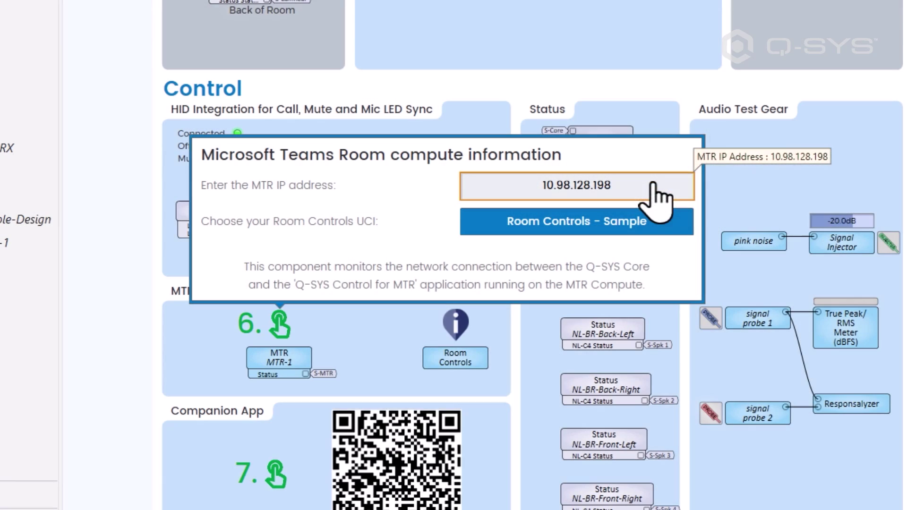
{"action": "left_click", "coordinate": [666, 225]}
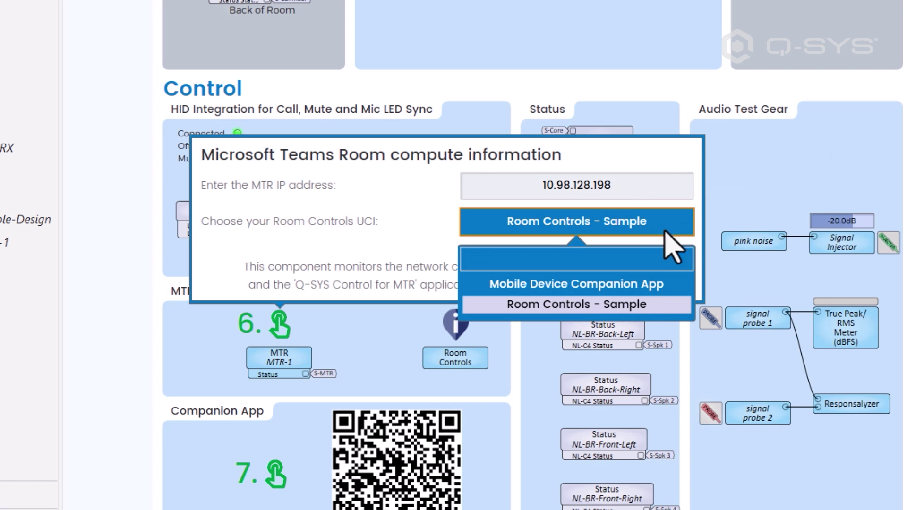
{"action": "left_click", "coordinate": [659, 305]}
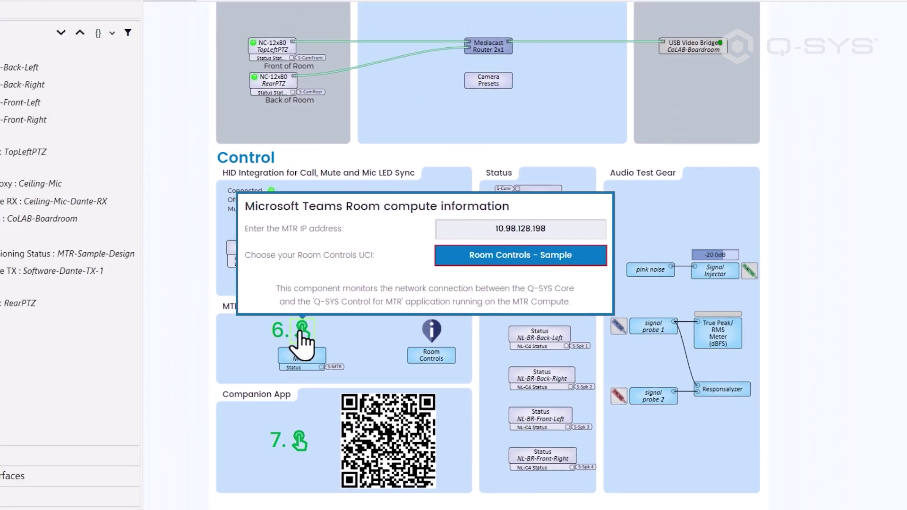
{"action": "left_click", "coordinate": [312, 339]}
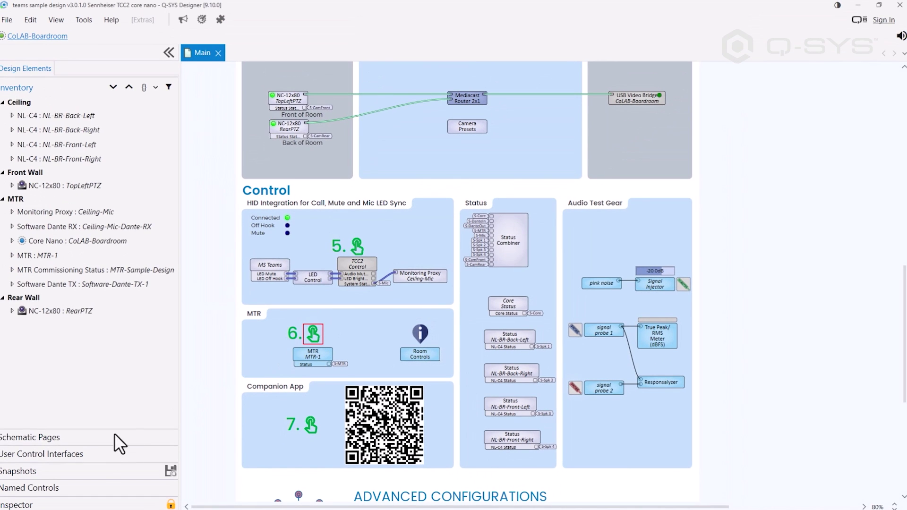
- Open Room Controls - Sample from User Control Interfaces and collapse the Layers panel
{"action": "left_click", "coordinate": [95, 454]}
{"action": "double_click", "coordinate": [104, 150]}
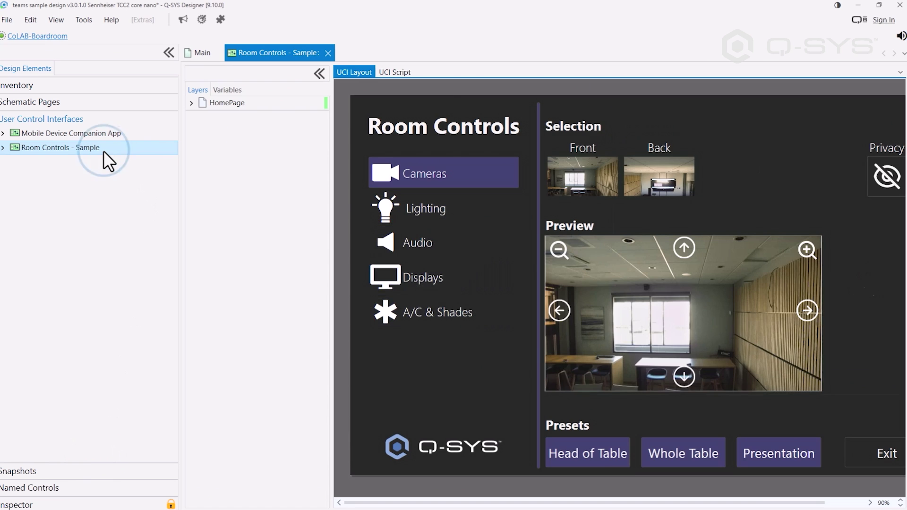
{"action": "left_click", "coordinate": [316, 73]}
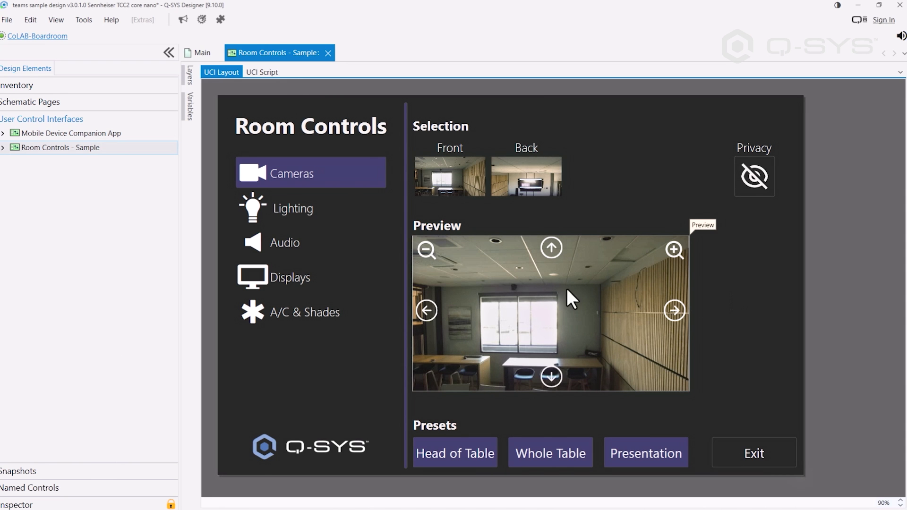
- Place the dinosaur graphic on the canvas, lower-left and clear of the shades options
{"action": "left_click", "coordinate": [345, 213]}
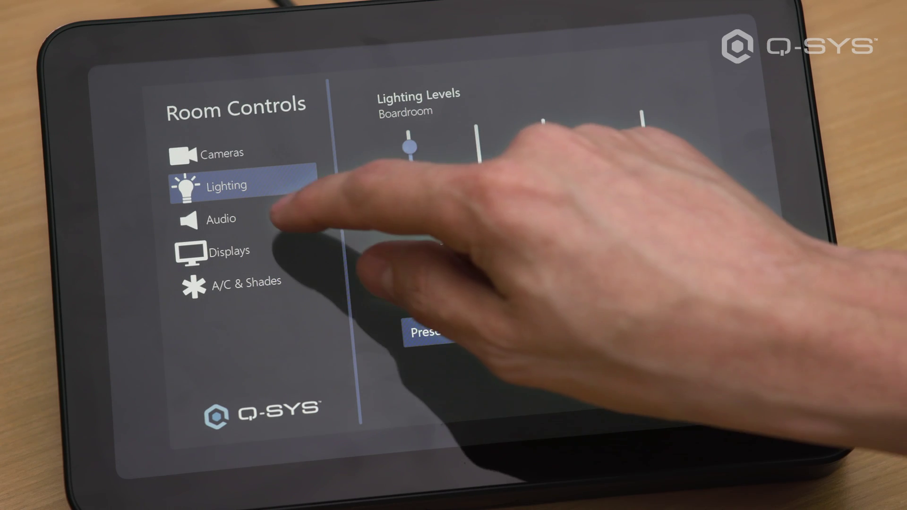
{"action": "left_click", "coordinate": [221, 218]}
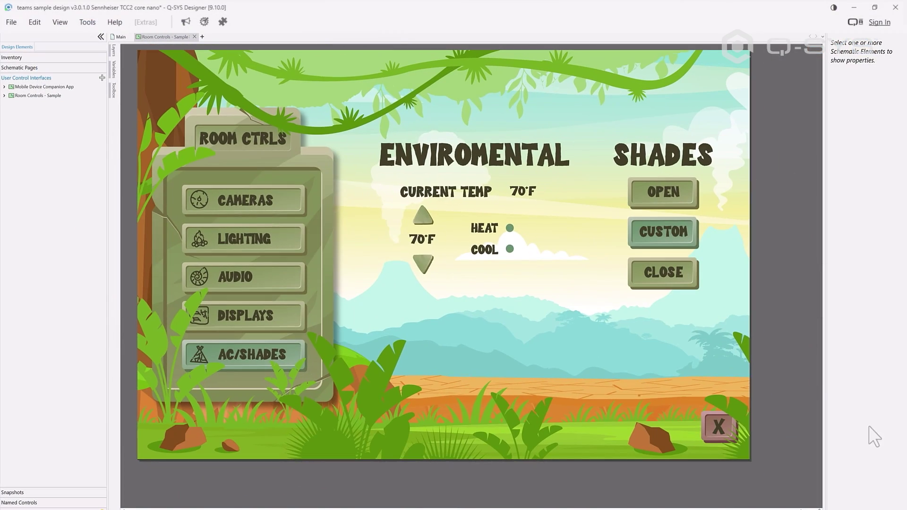
{"action": "mouse_move", "coordinate": [873, 437]}
{"action": "left_mouse_down"}
{"action": "mouse_move", "coordinate": [500, 376]}
{"action": "mouse_move", "coordinate": [423, 376]}
{"action": "left_mouse_up"}
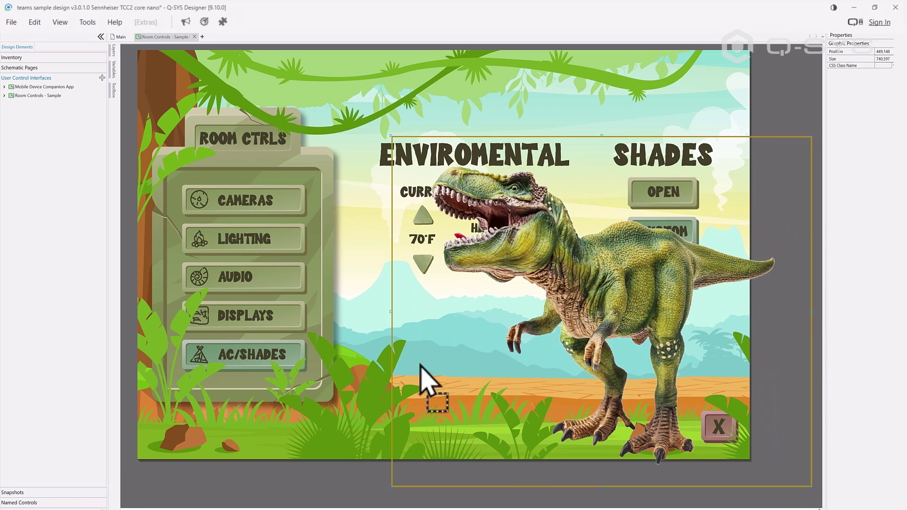
{"action": "left_click_drag", "start_coordinate": [597, 304], "coordinate": [537, 341]}
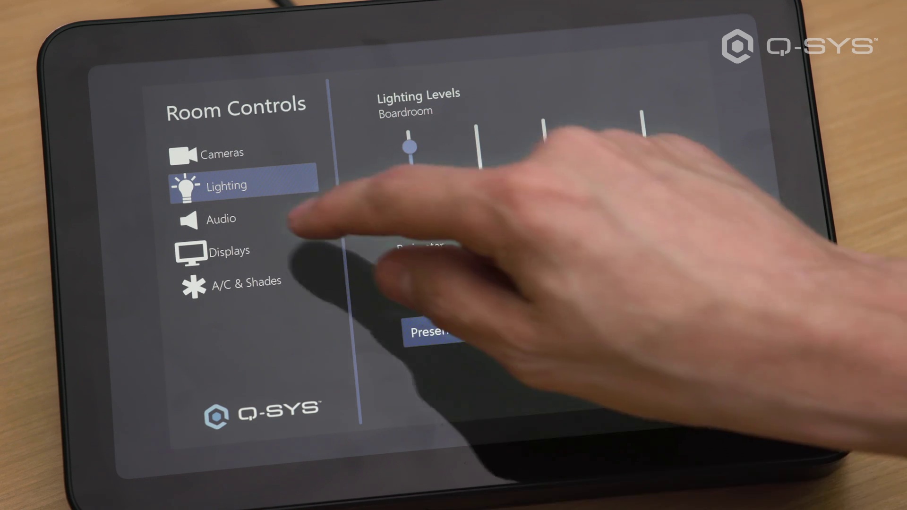
- View the Audio page, then the A/C & Shades page of Room Controls
{"action": "left_click", "coordinate": [221, 218]}
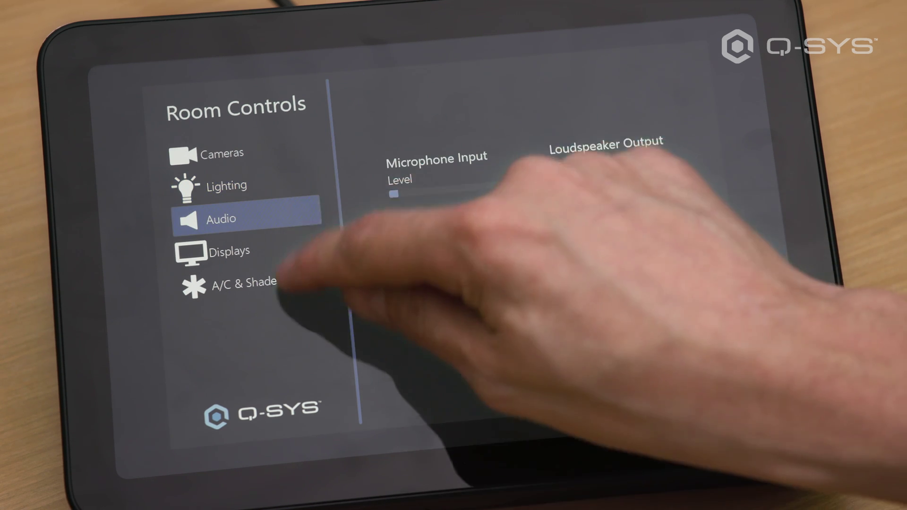
{"action": "left_click", "coordinate": [246, 282]}
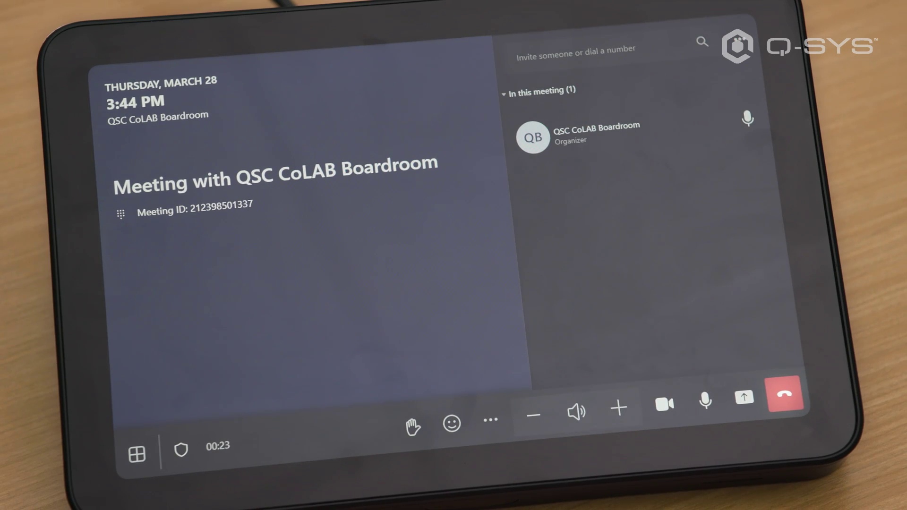
- Open the '...' More options menu in the Teams Rooms meeting toolbar
{"action": "left_click", "coordinate": [491, 420]}
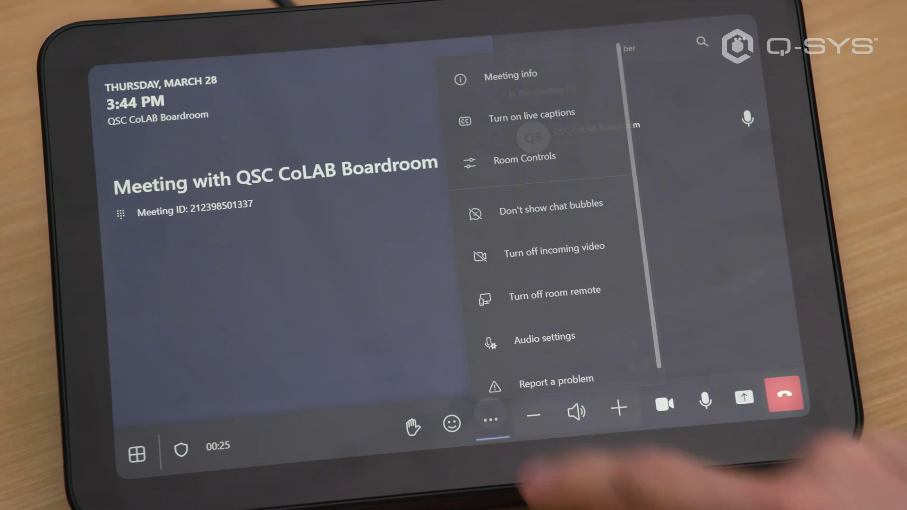